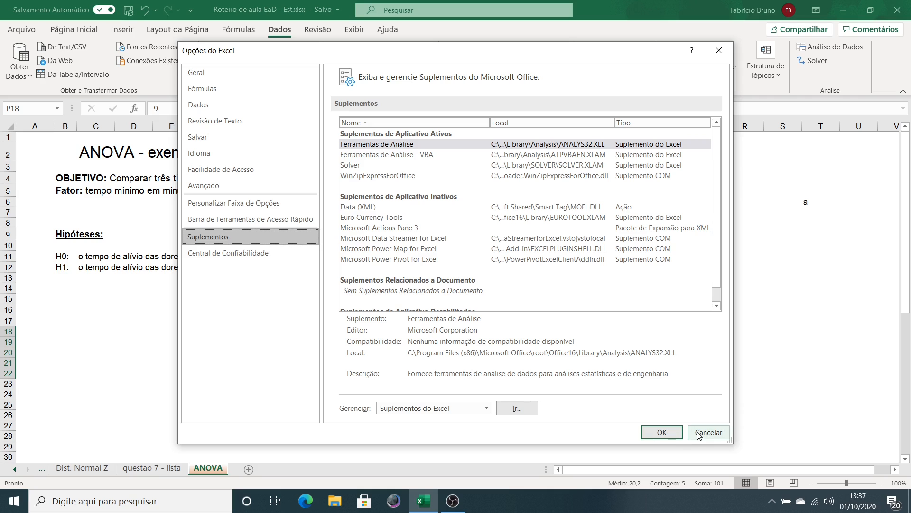
Dismiss the add-in options without changes and start the single-factor ANOVA (Anova: fator único) data analysis tool
click(699, 433)
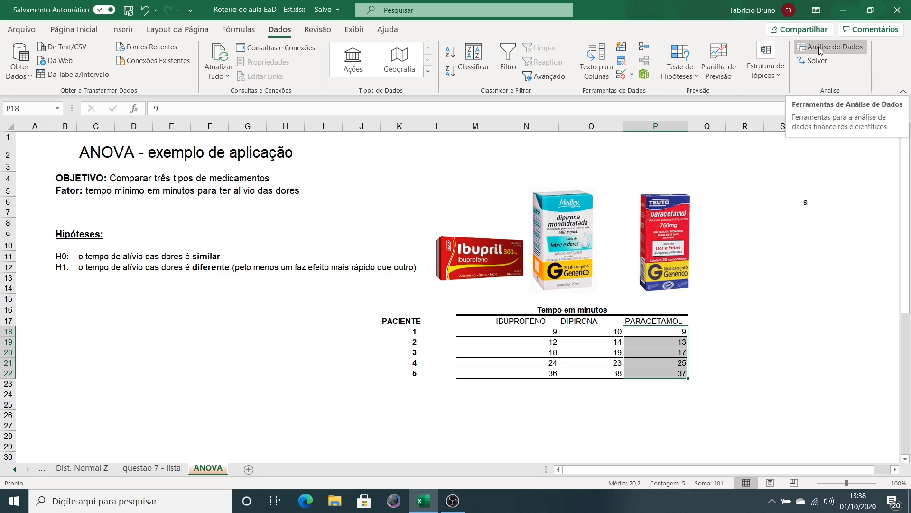
click(819, 47)
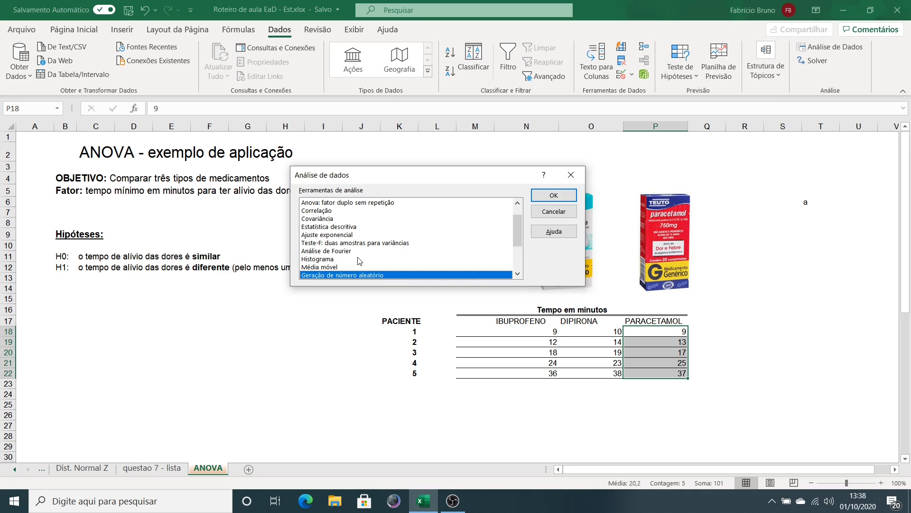
scroll(359, 261, up, 1)
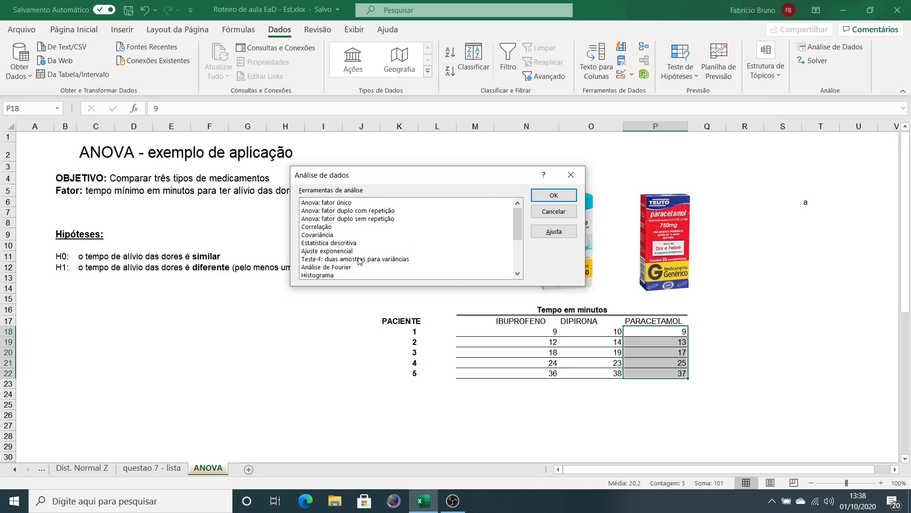
click(322, 204)
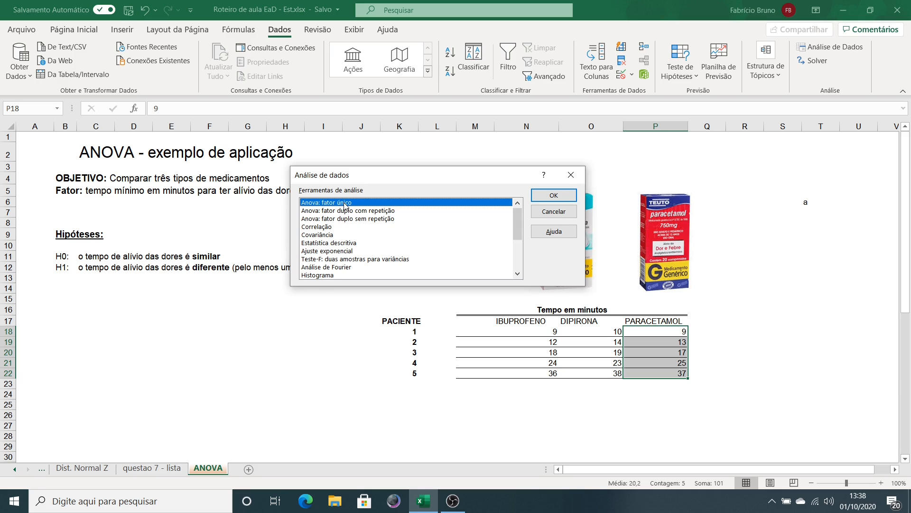
click(544, 197)
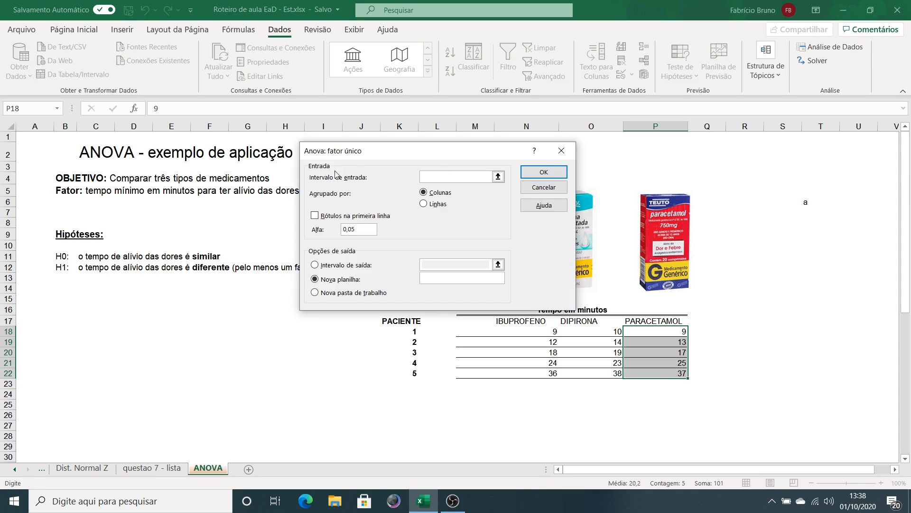
Run the single-factor ANOVA on input range $N$18:$P$22, grouped by columns with alpha 0,05, and output to a new worksheet
drag(354, 157, 257, 175)
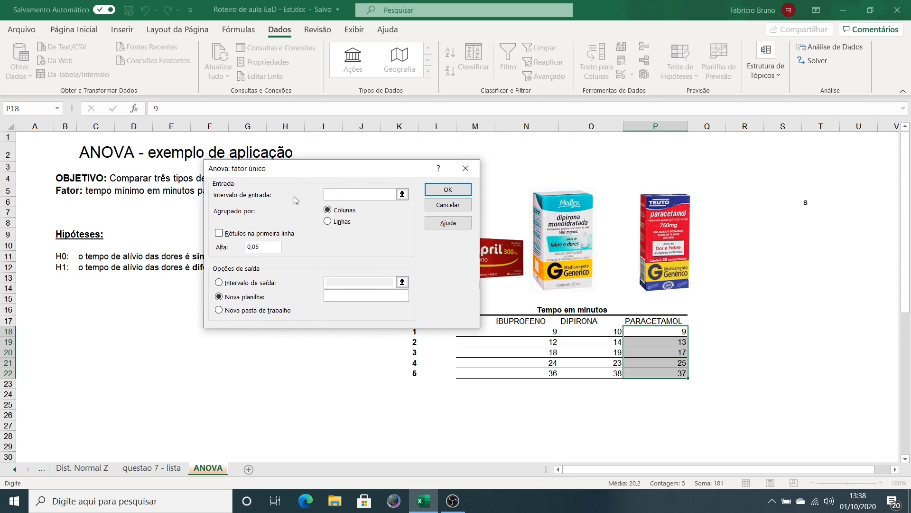
click(402, 194)
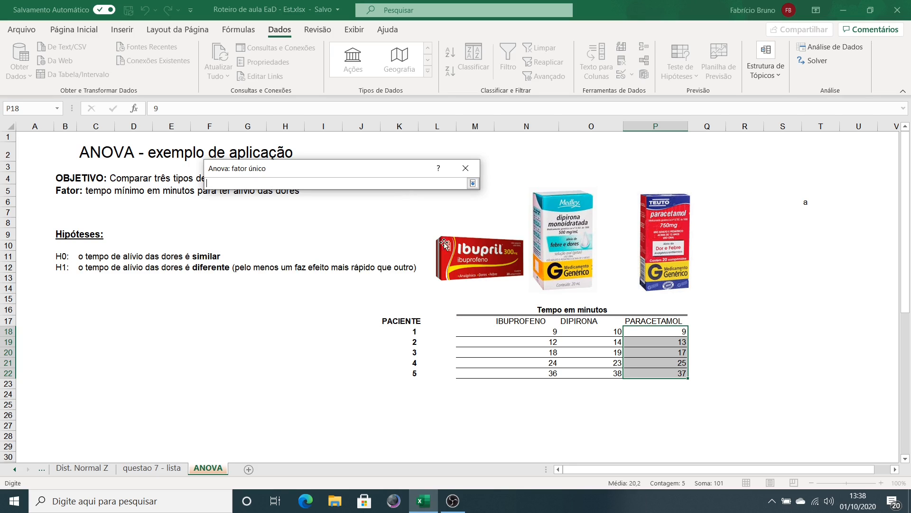
drag(520, 329, 650, 378)
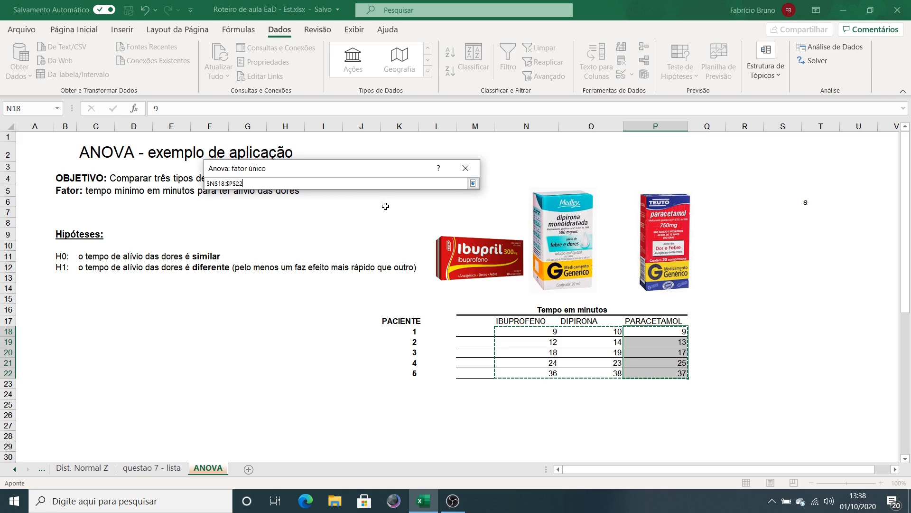
click(472, 183)
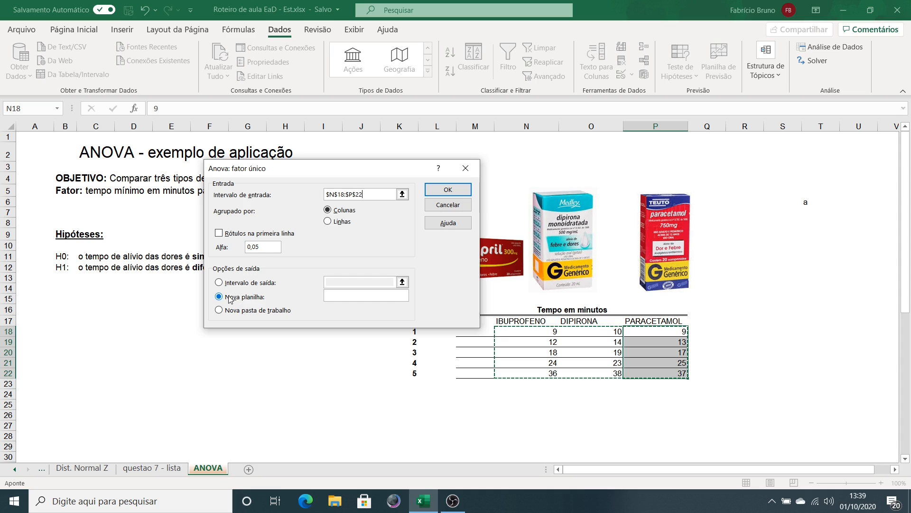
click(441, 191)
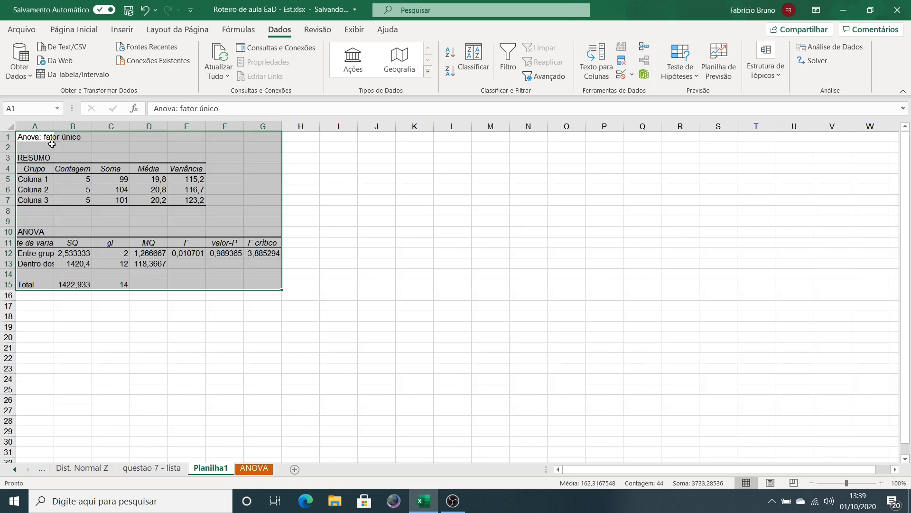
Auto-fit the widths of columns A to G so the ANOVA output labels and values fit
drag(35, 126, 318, 128)
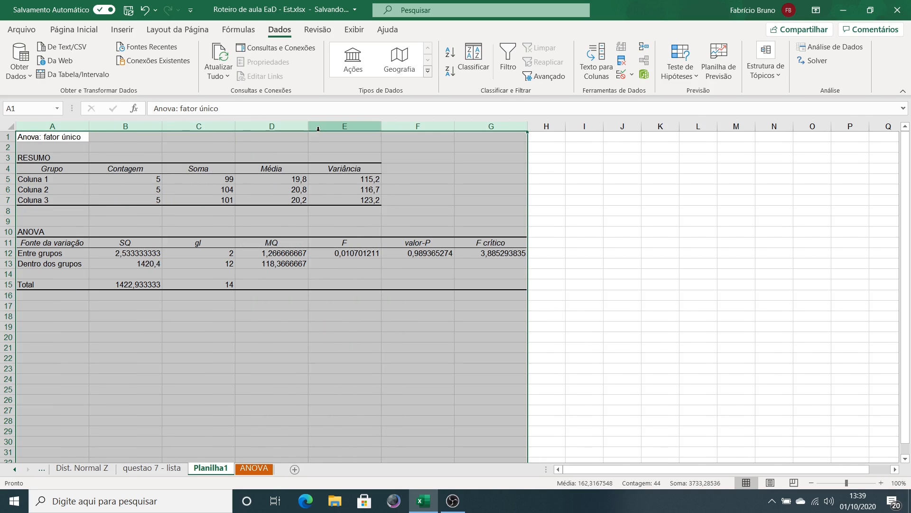
click(250, 315)
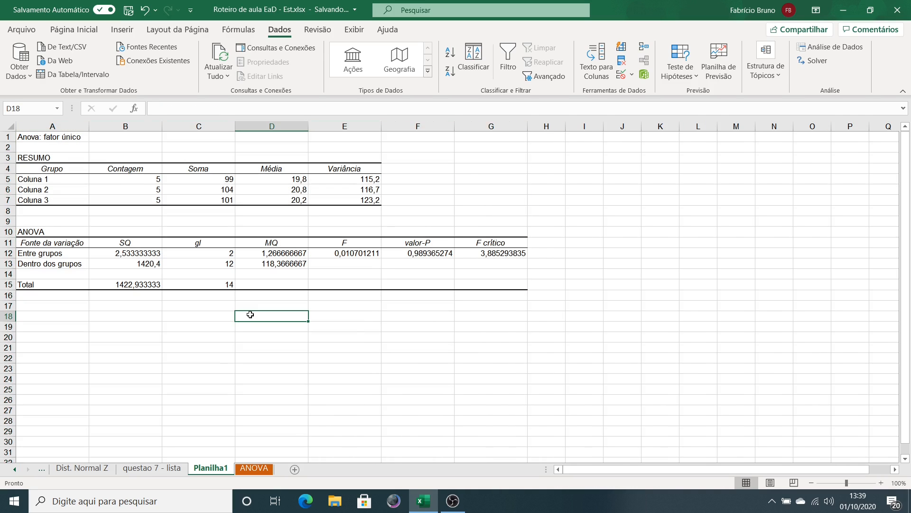
click(27, 141)
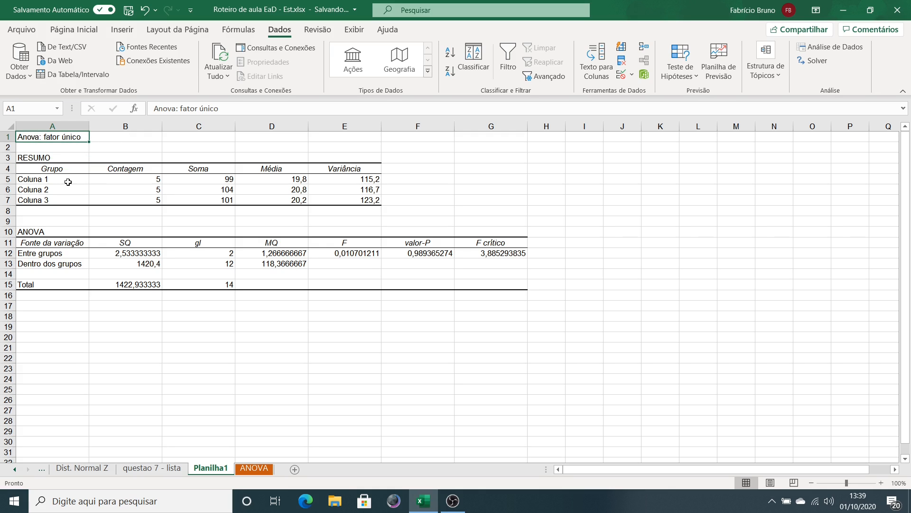
Examine the group counts, means and variances in the summary, plus the variation sources, degrees of freedom and mean squares in the ANOVA table
drag(71, 181, 127, 198)
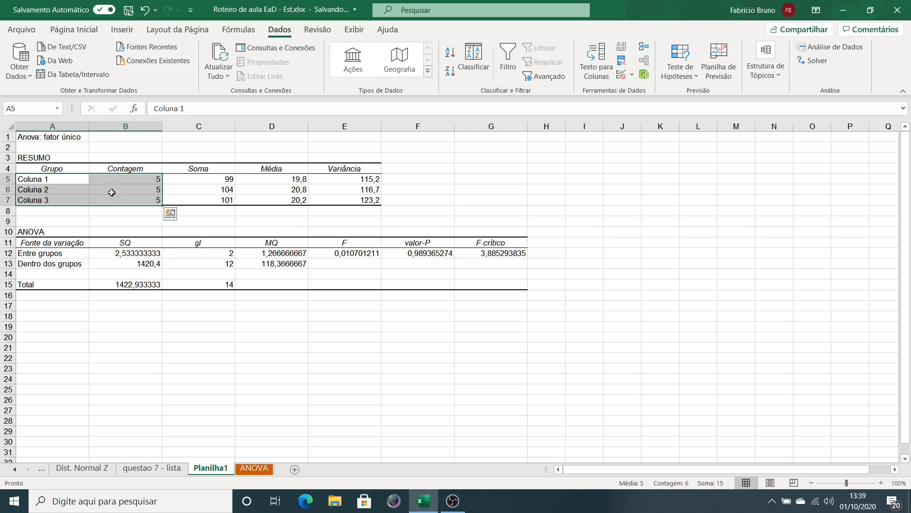
drag(73, 180, 71, 197)
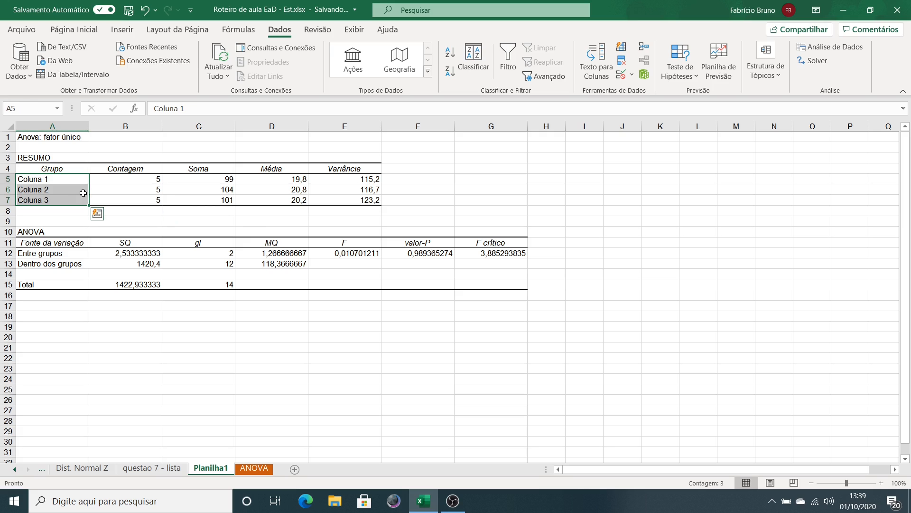
drag(149, 179, 155, 198)
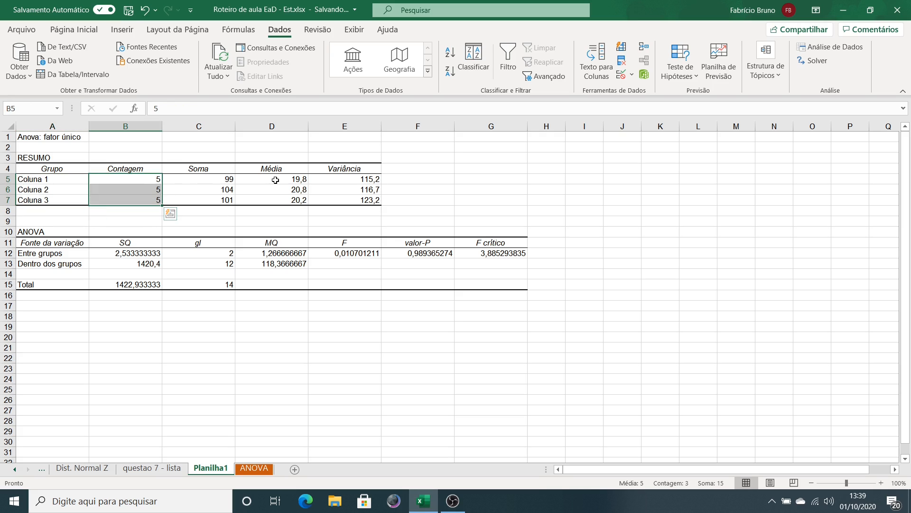
drag(305, 172, 356, 199)
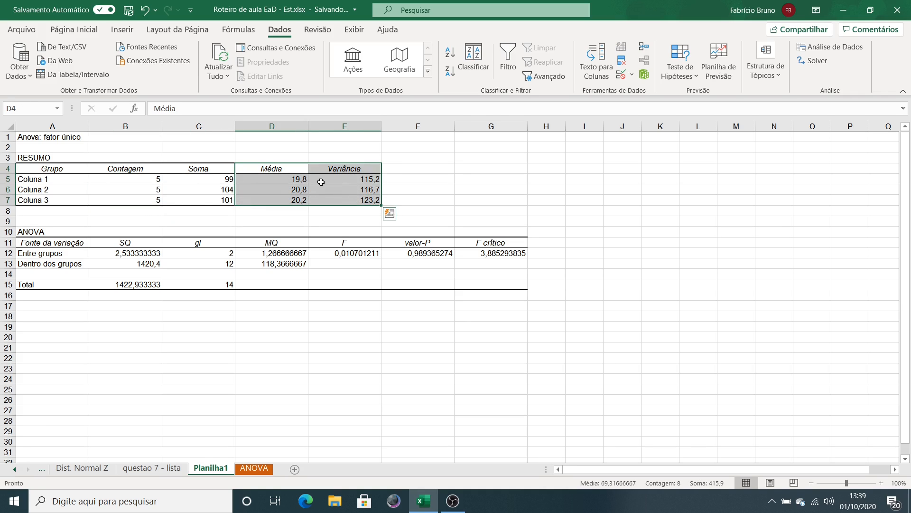
click(87, 234)
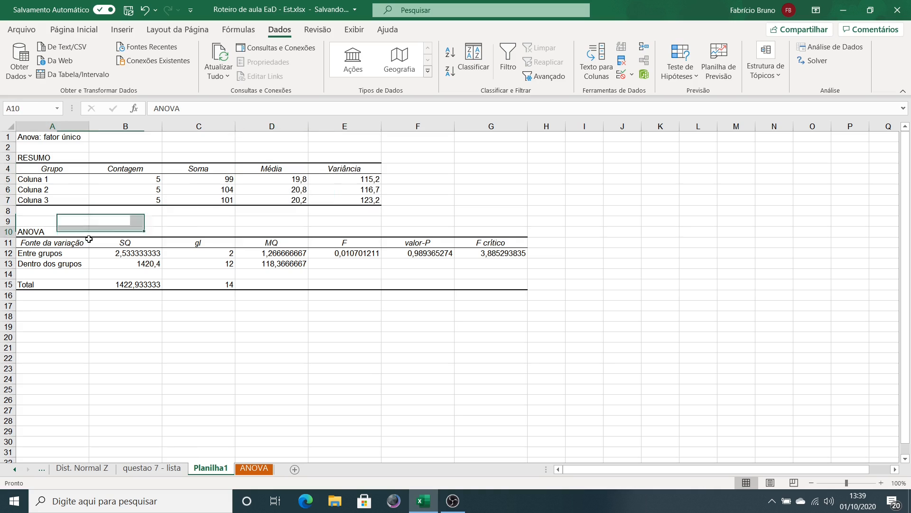
drag(88, 239, 494, 282)
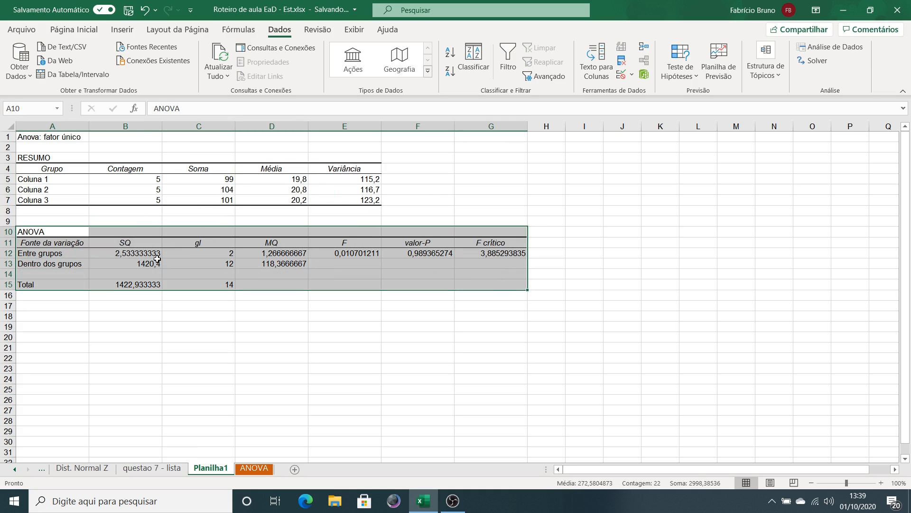
click(68, 255)
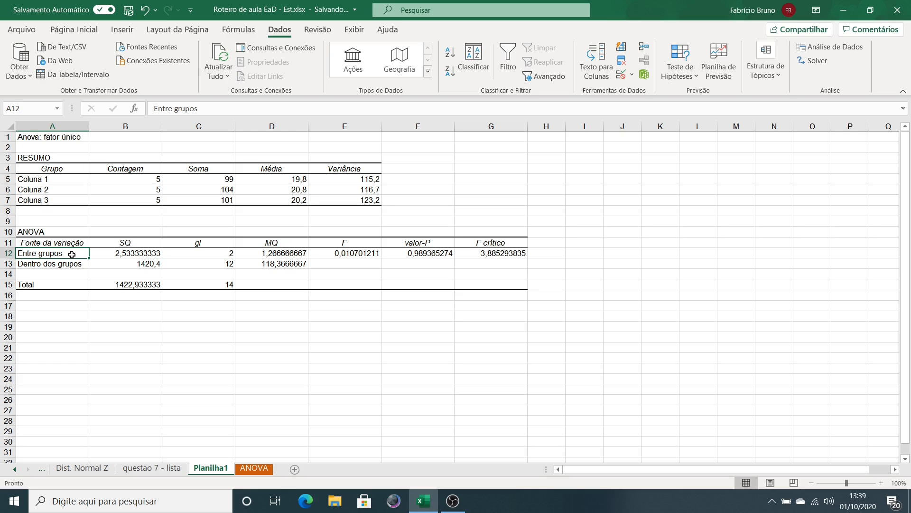
click(75, 267)
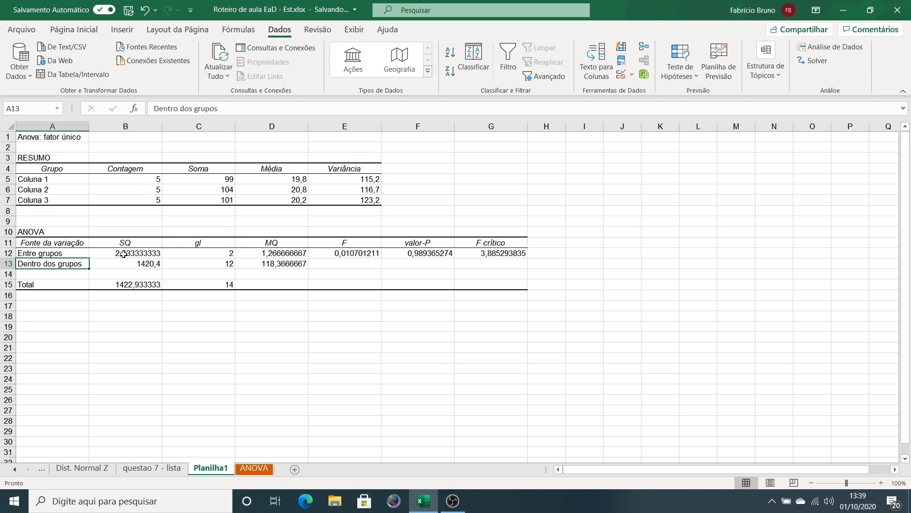
drag(213, 255, 212, 265)
drag(276, 253, 276, 260)
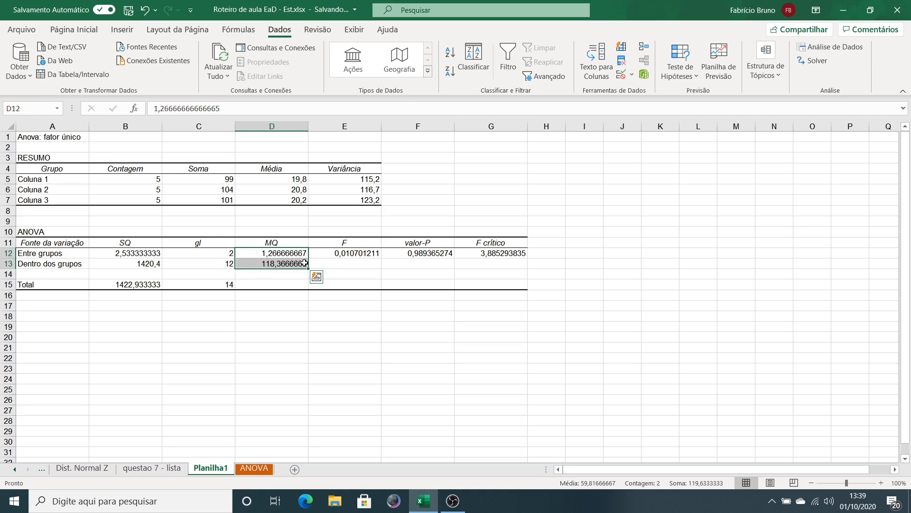
Highlight the F, valor-P and F crítico headers and values in E11:G12 with yellow fill
click(354, 244)
drag(355, 244, 504, 255)
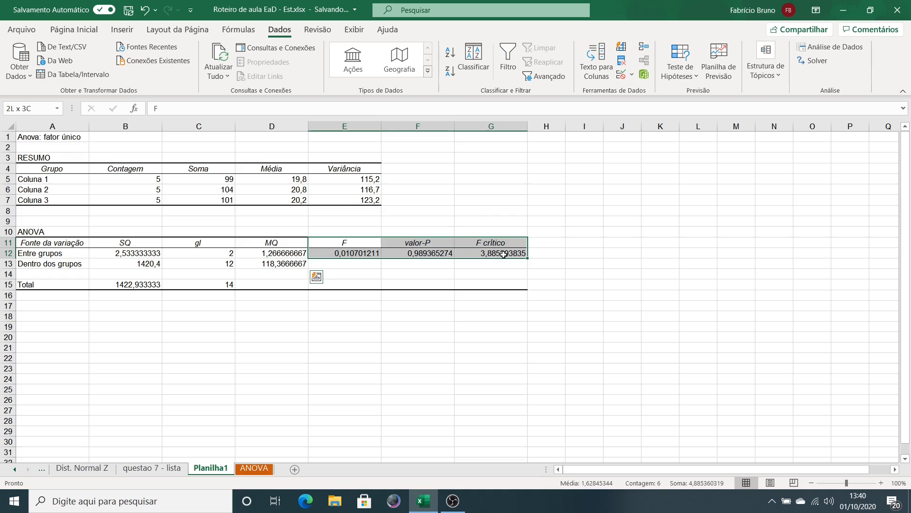
click(95, 30)
click(165, 71)
Label the F column "F calculado" in E10 and the critical F column "F critico" in G10
click(350, 242)
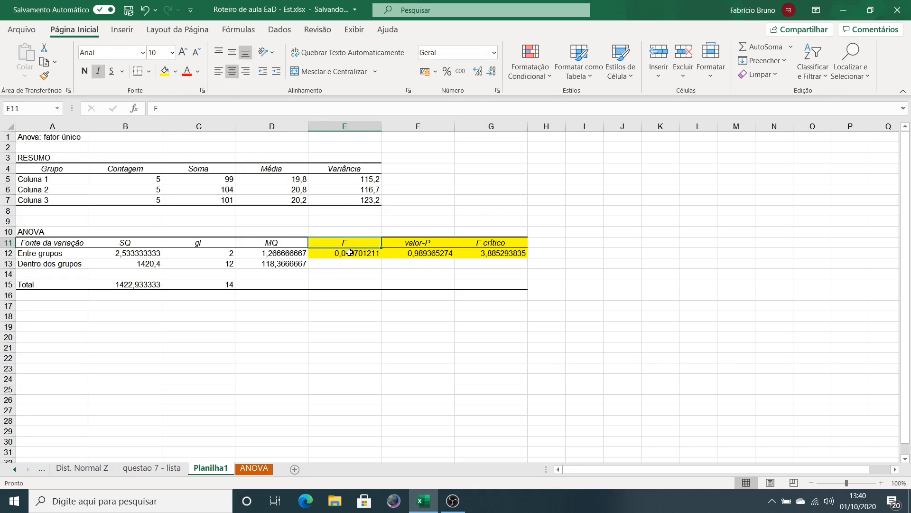
click(351, 253)
click(346, 234)
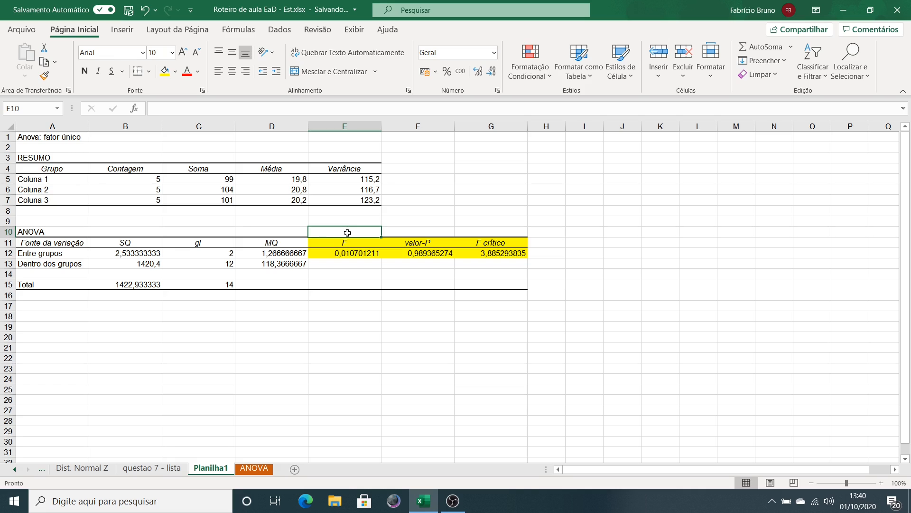
text(F calculado)
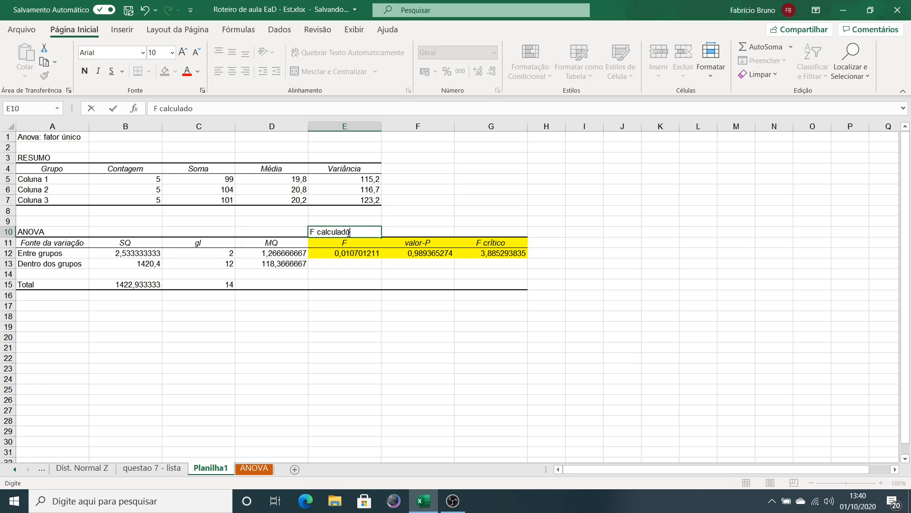
key(Tab)
key(Tab)
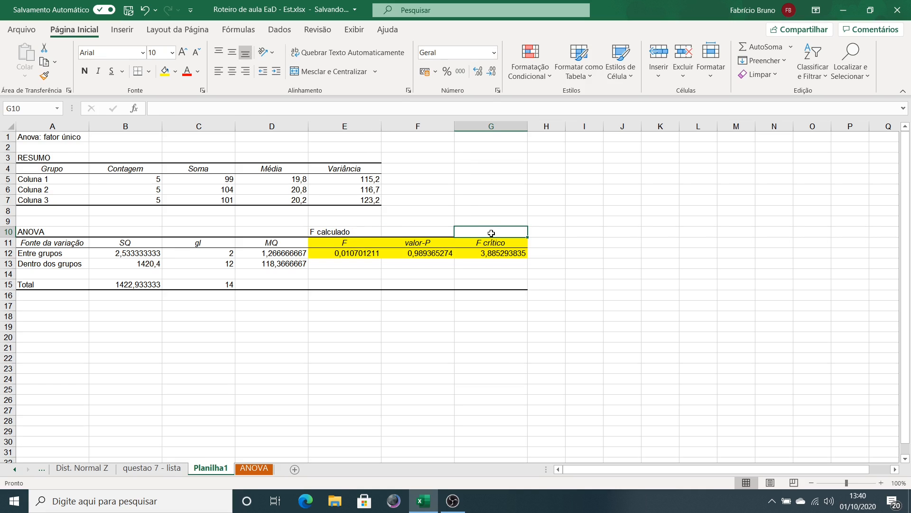
text(F critico)
key(Return)
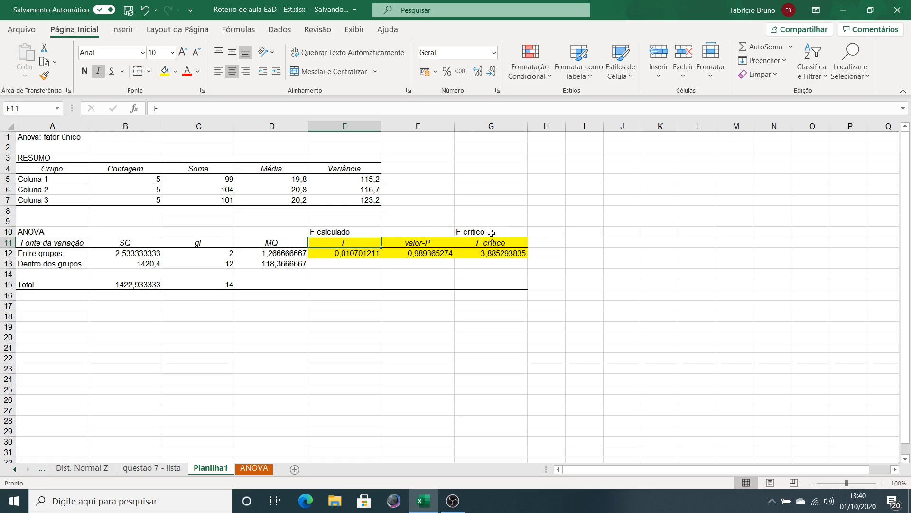
Compare the calculated F value in column E with the critical F value in column G
drag(345, 241, 350, 256)
drag(503, 242, 506, 255)
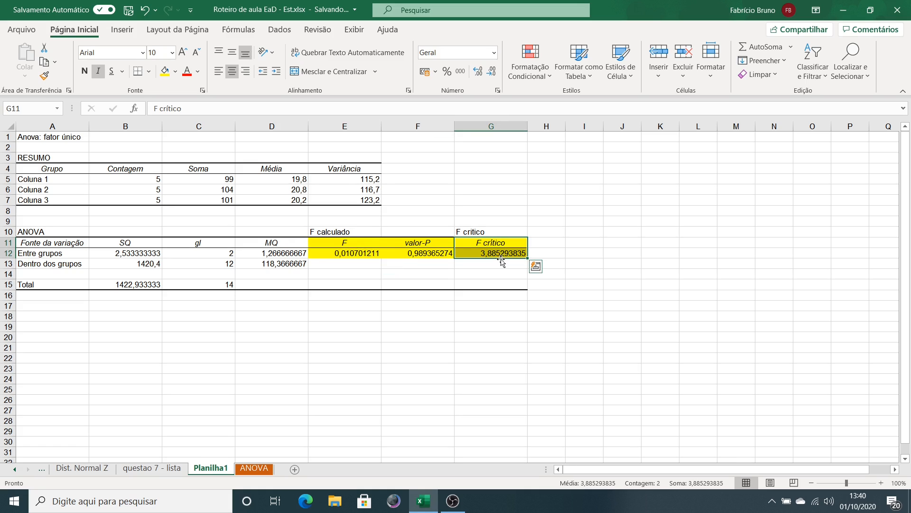
drag(354, 242, 354, 254)
drag(476, 244, 477, 254)
drag(349, 243, 353, 252)
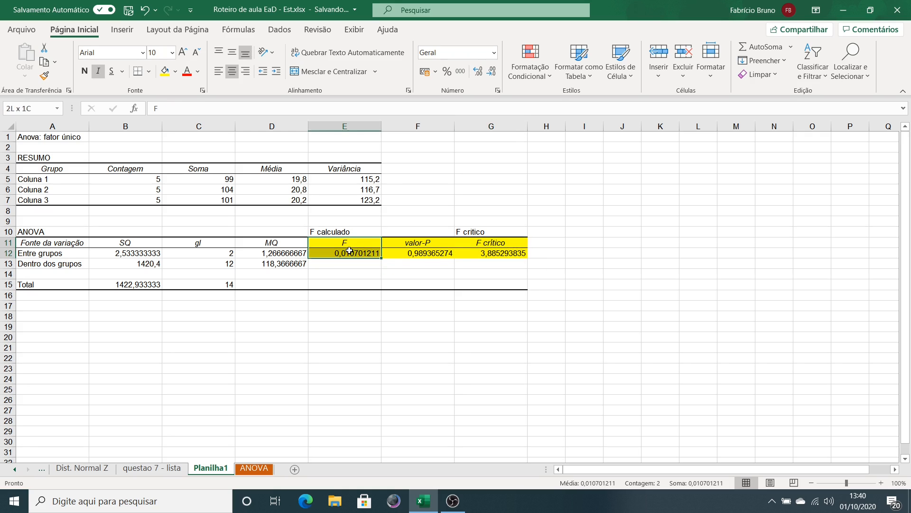
click(491, 252)
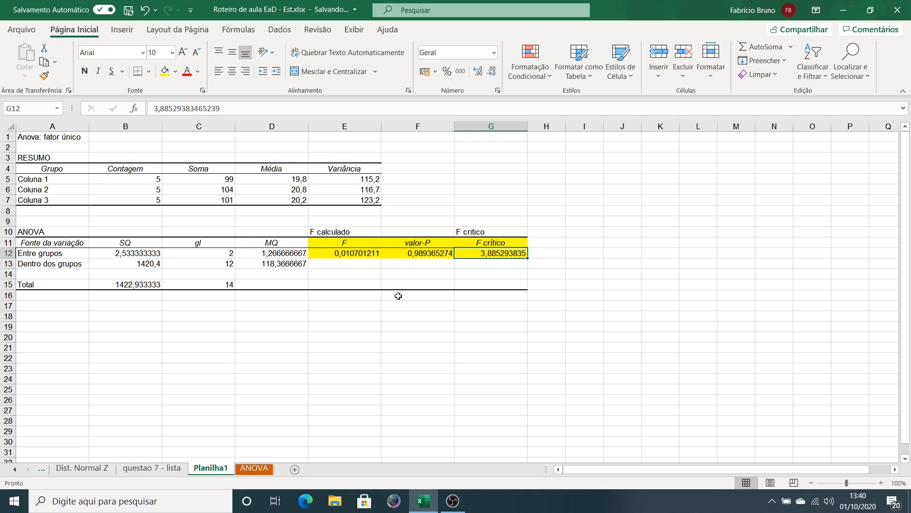
Consult the F-Snedecor chart and the DECISÃO 1 acceptance and rejection rules on the ANOVA sheet
click(253, 468)
scroll(238, 409, down, 8)
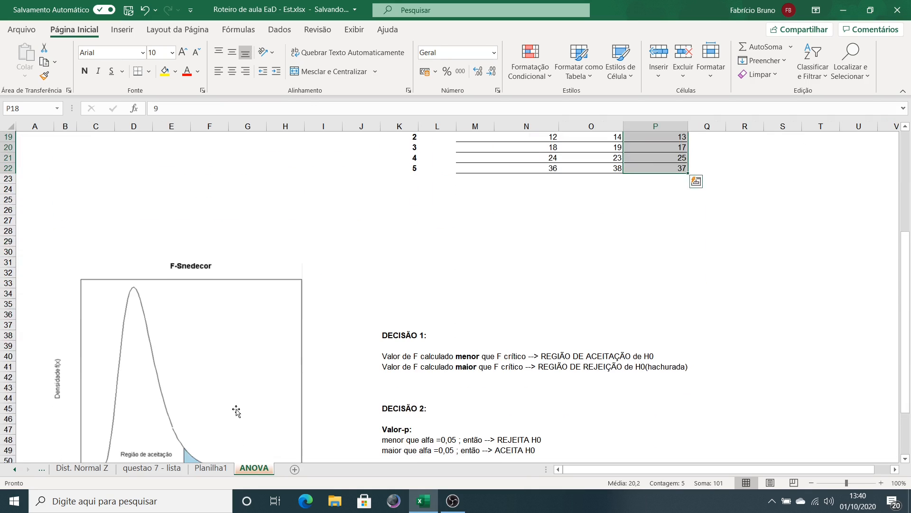
scroll(237, 409, down, 1)
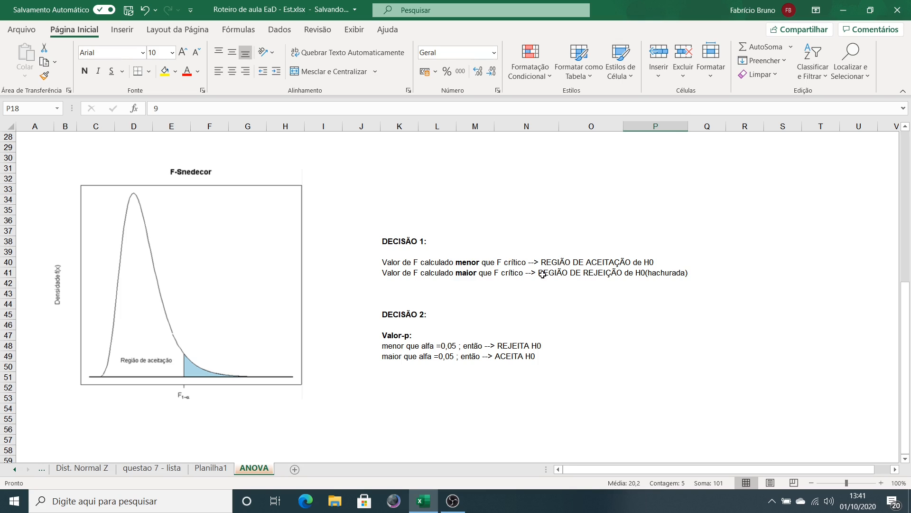
click(563, 263)
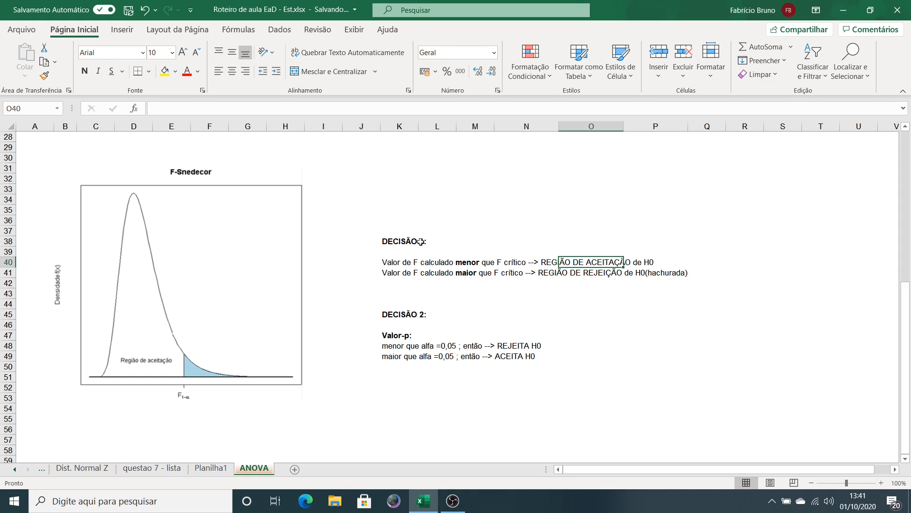
scroll(348, 247, up, 9)
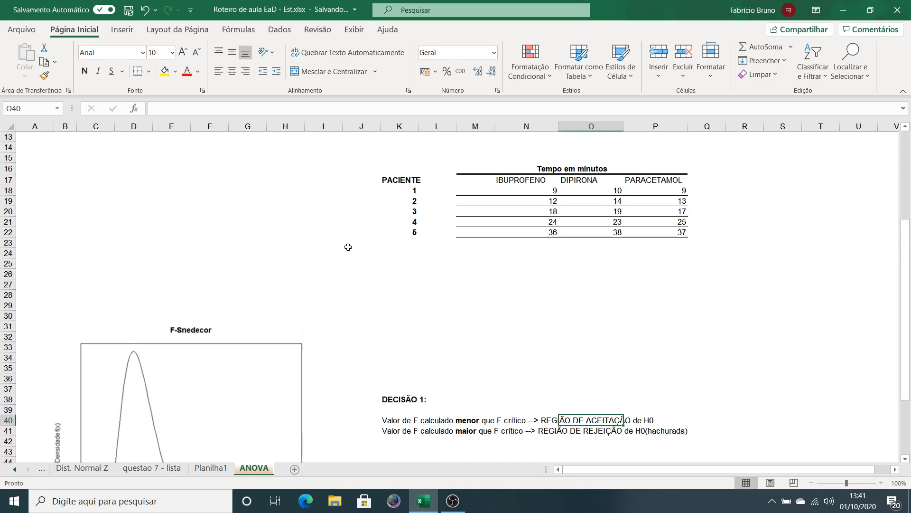
Review the H0 hypothesis in row 11 and the Valor-p rules under DECISÃO 2 on the ANOVA sheet
drag(65, 256, 212, 255)
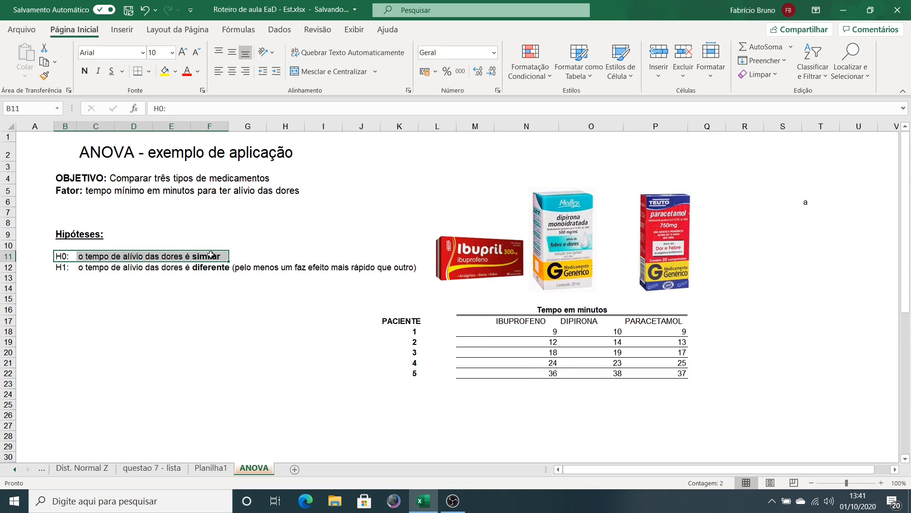
click(258, 287)
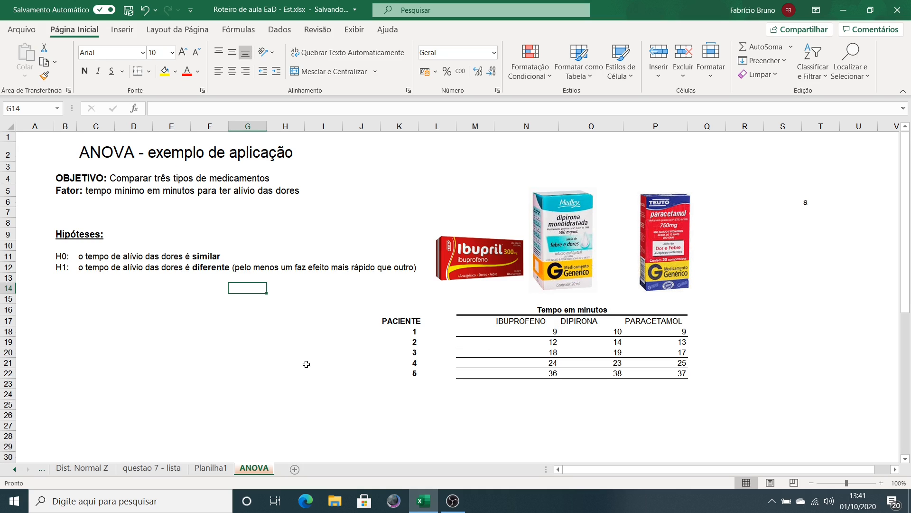
scroll(307, 364, down, 3)
scroll(306, 367, down, 5)
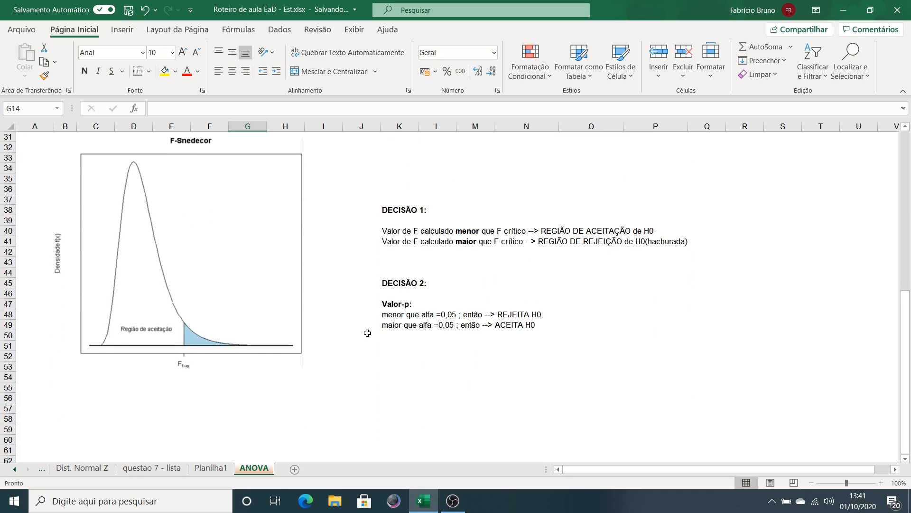
click(390, 304)
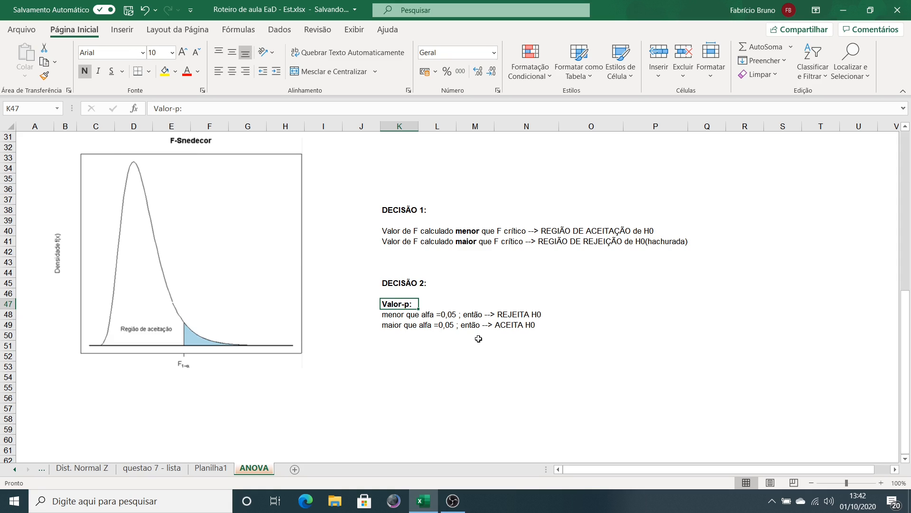
Check the valor-P in F12 of Planilha1 against the alfa =0,05 rules under DECISÃO 2 on the ANOVA sheet
click(211, 468)
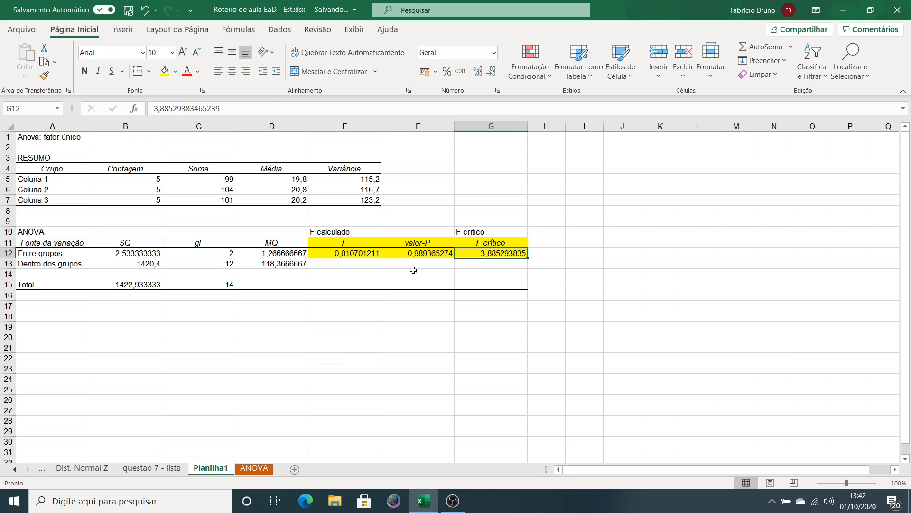
click(417, 254)
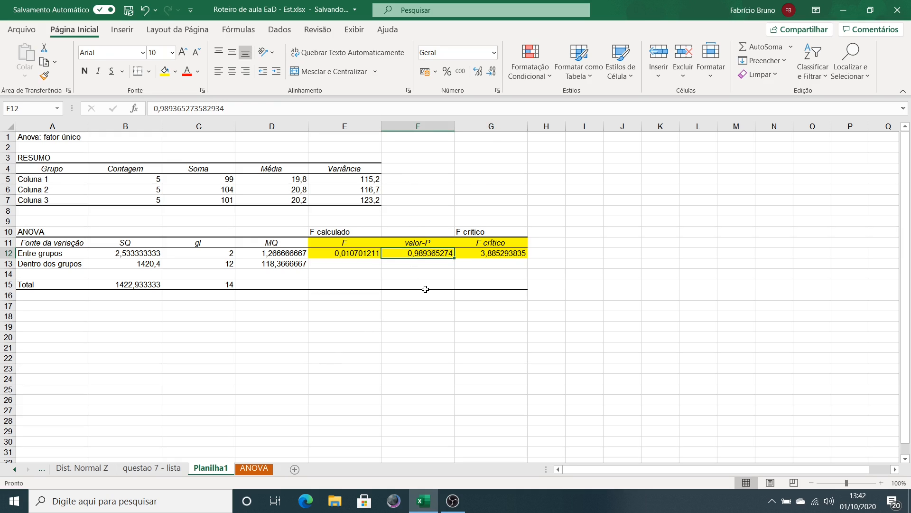
click(255, 469)
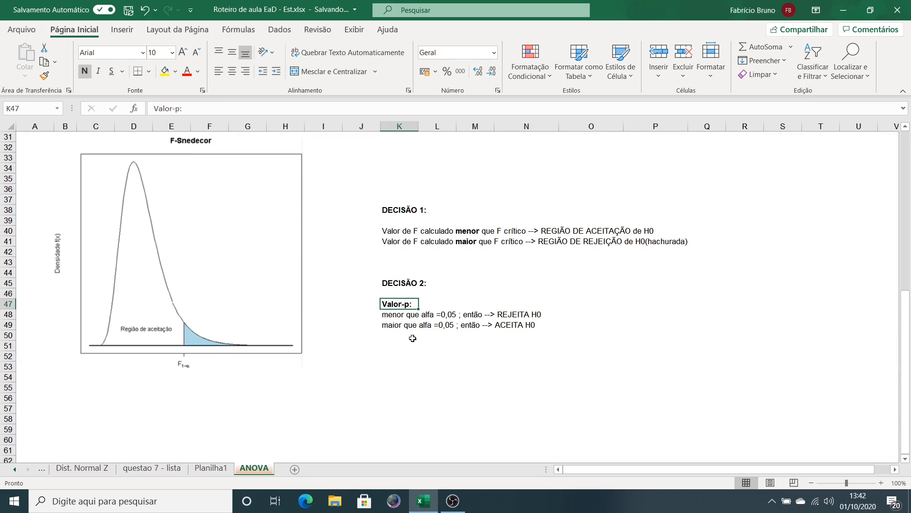
click(434, 332)
click(474, 332)
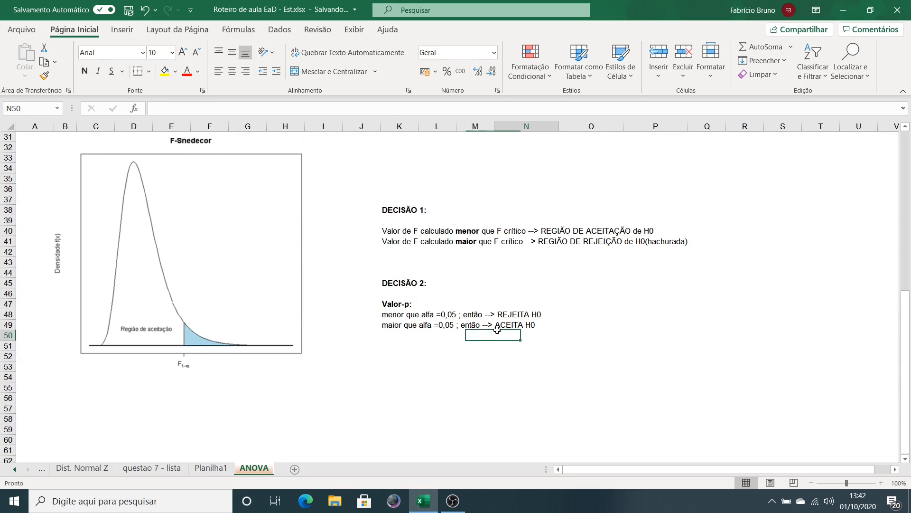
click(500, 332)
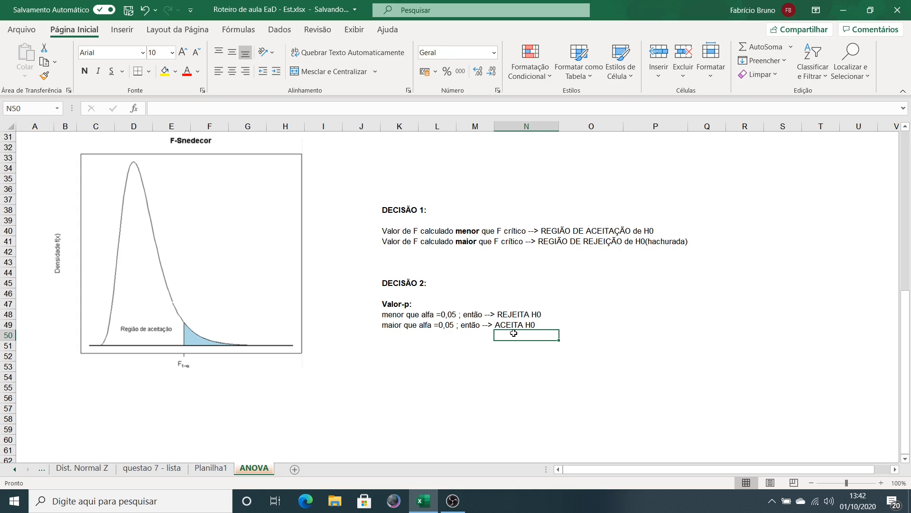
Enter the conclusion "os tres medicamentos teriam o mesmo efeito no paciente em termos de tempo" in B18, below the hypotheses
scroll(510, 338, up, 8)
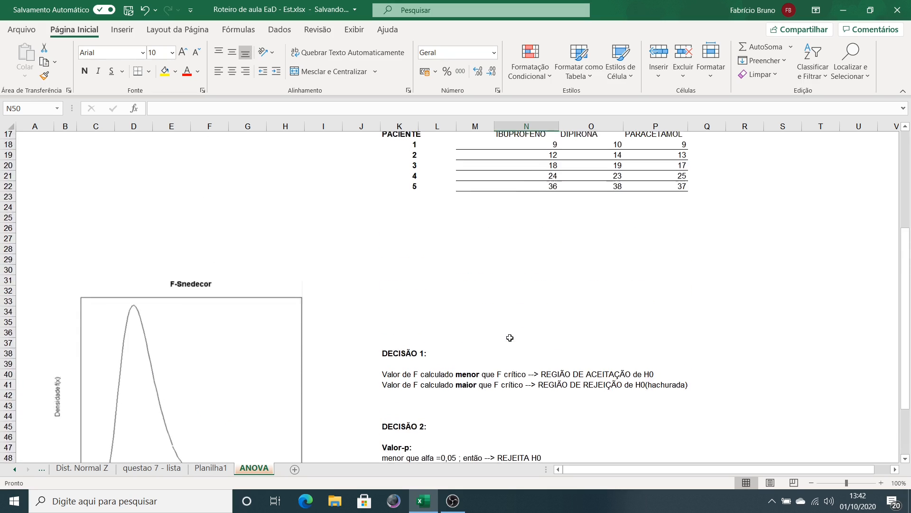
scroll(510, 338, up, 1)
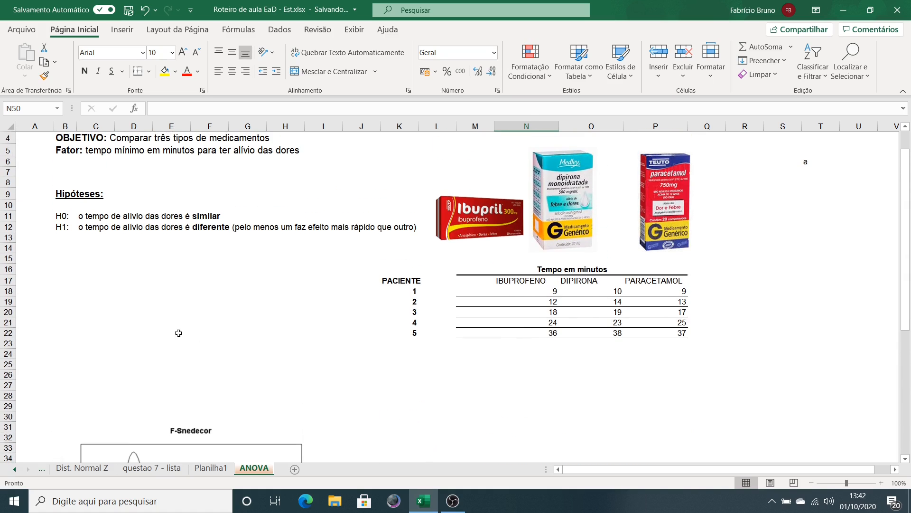
click(87, 294)
click(71, 292)
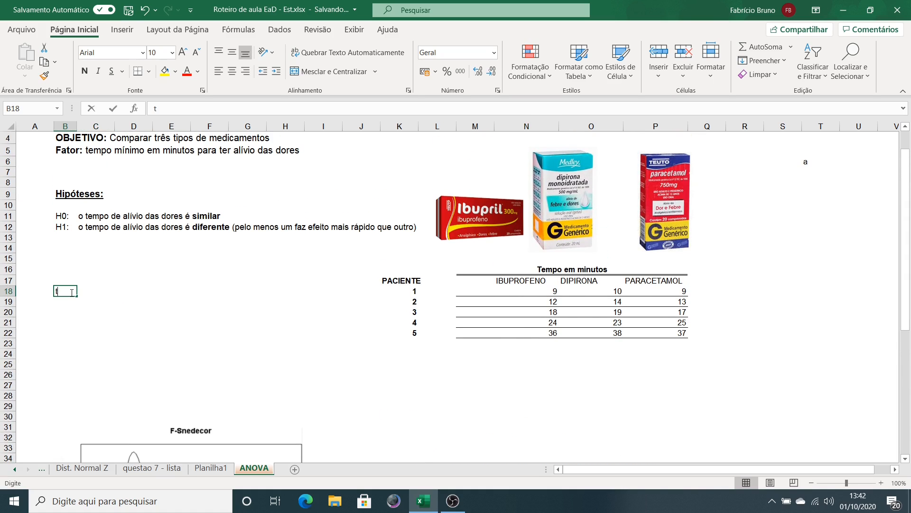
text(os tres me)
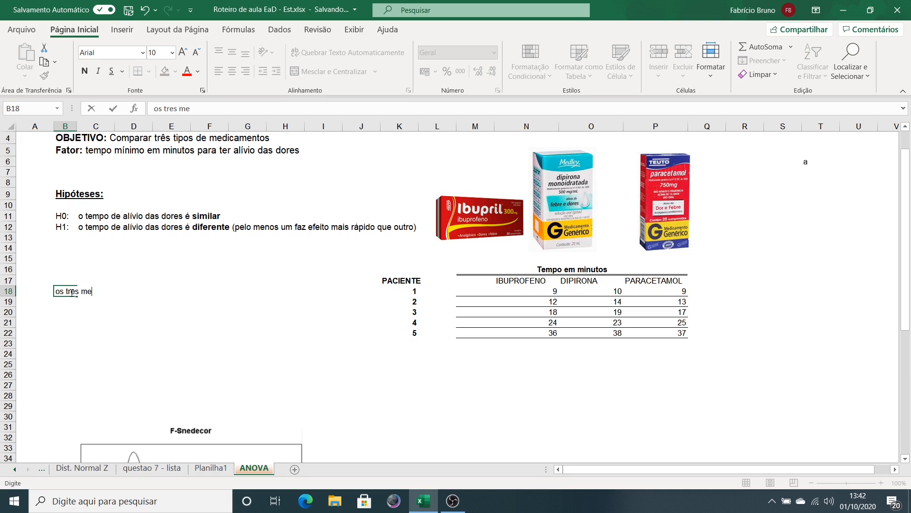
text(dicamentos ter)
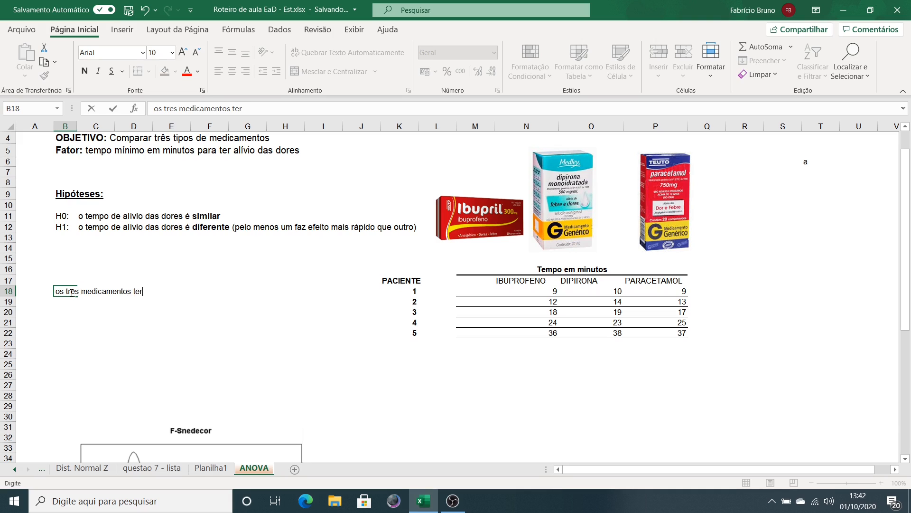
text(iam o mesmo efeito no)
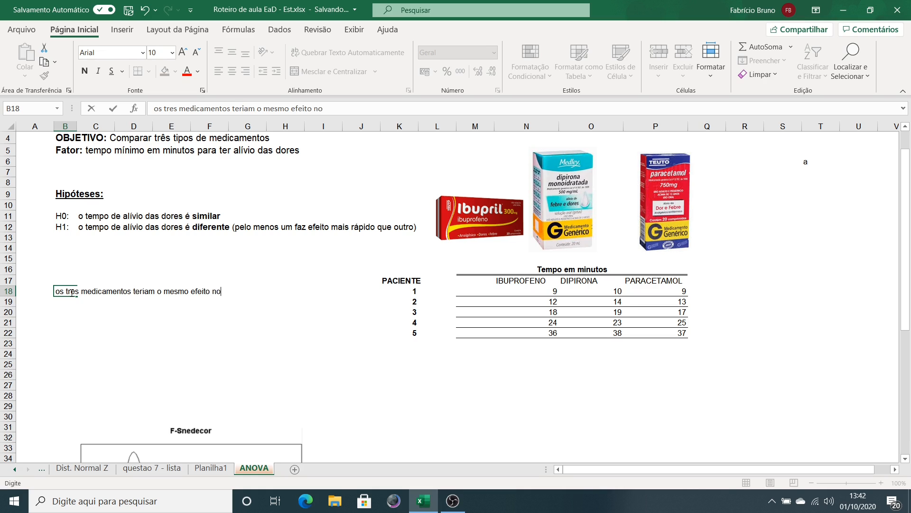
text( paciente em termos d)
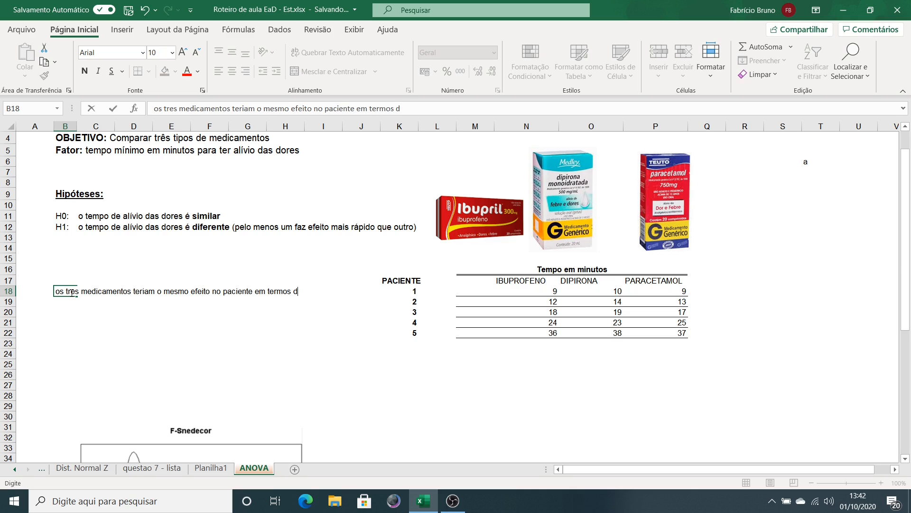
text(e tempo)
key(Return)
Continue the conclusion in B19 with "de alivio das dores"
text(de)
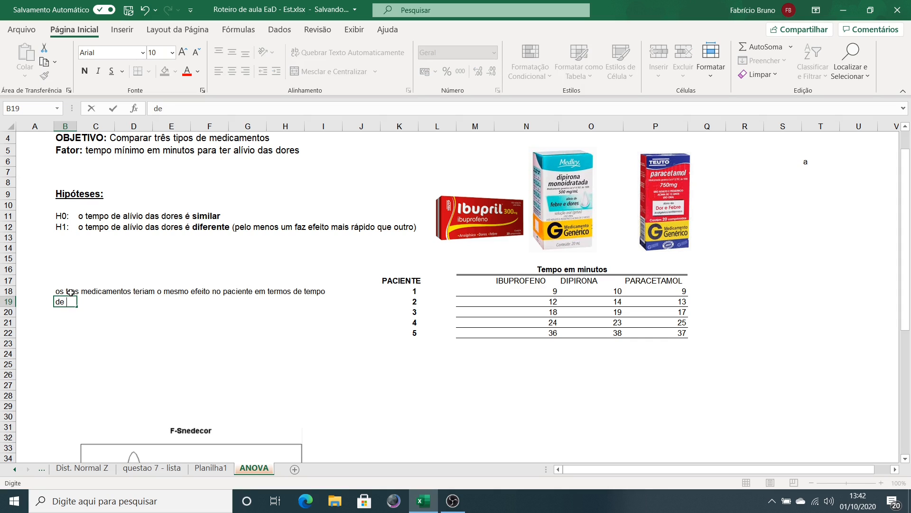
text(a ivio das dores)
key(Return)
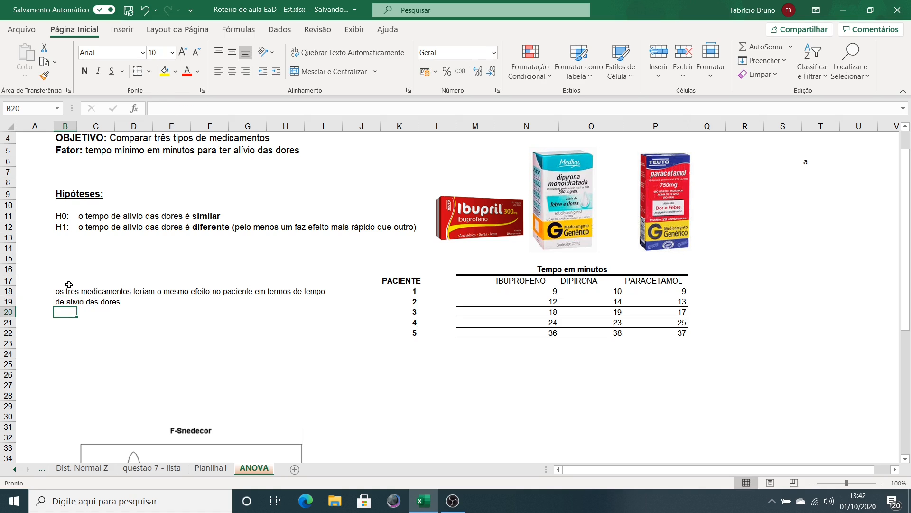
click(70, 281)
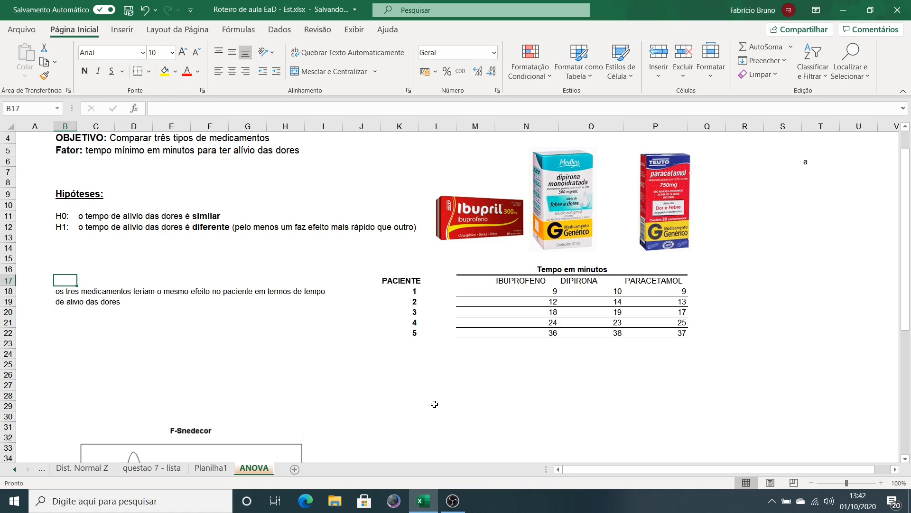
scroll(434, 404, up, 1)
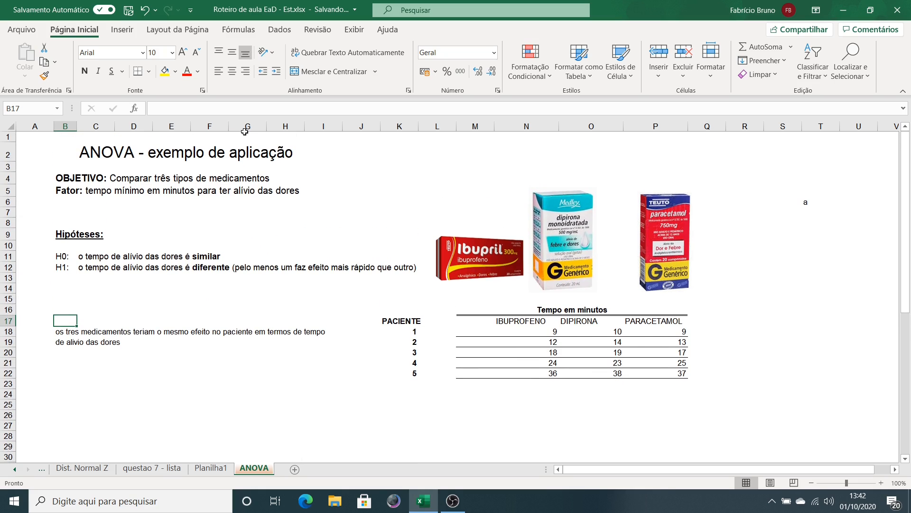